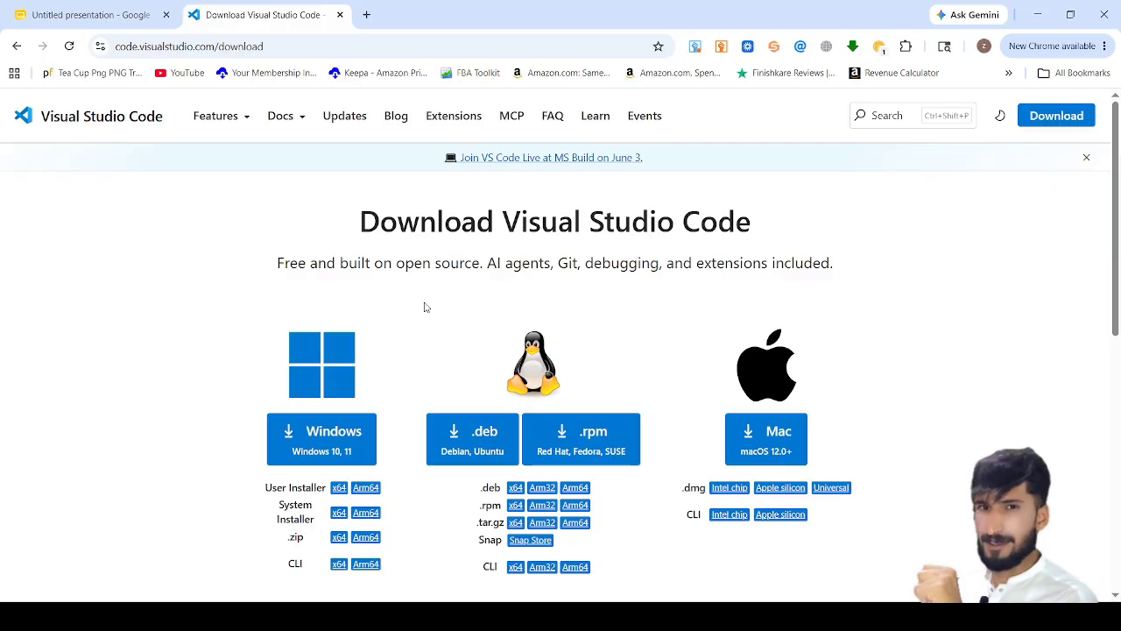
- Download the x64 Windows User Installer of Visual Studio Code from the download page
scroll(426, 307, "down", 1)
scroll(483, 388, "up", 1)
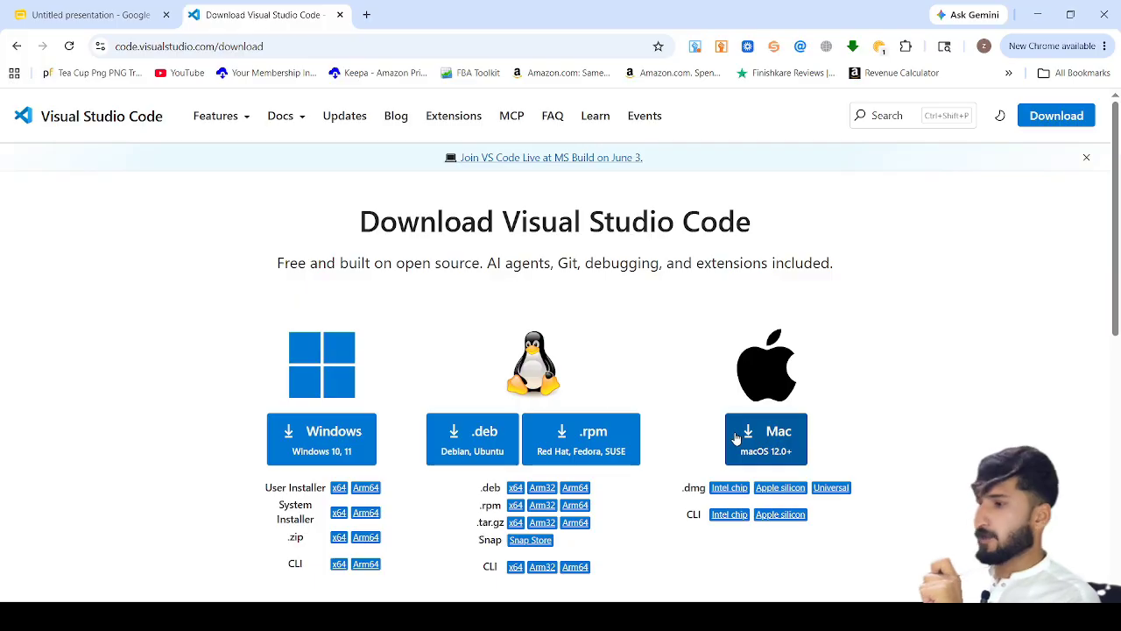
scroll(573, 434, "down", 2)
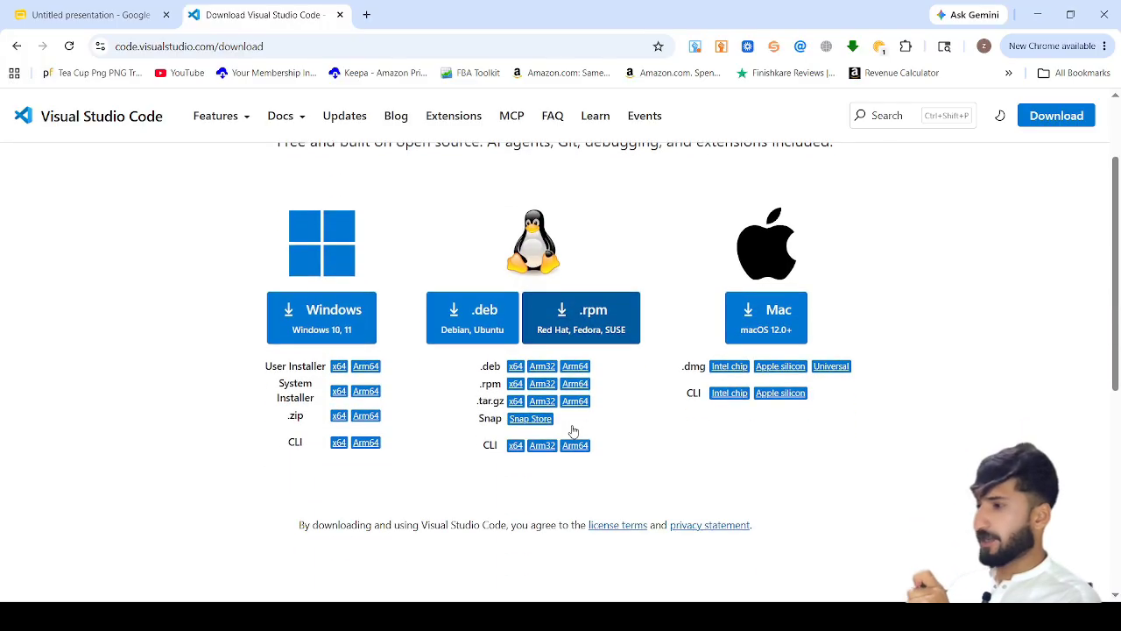
left_click(340, 368)
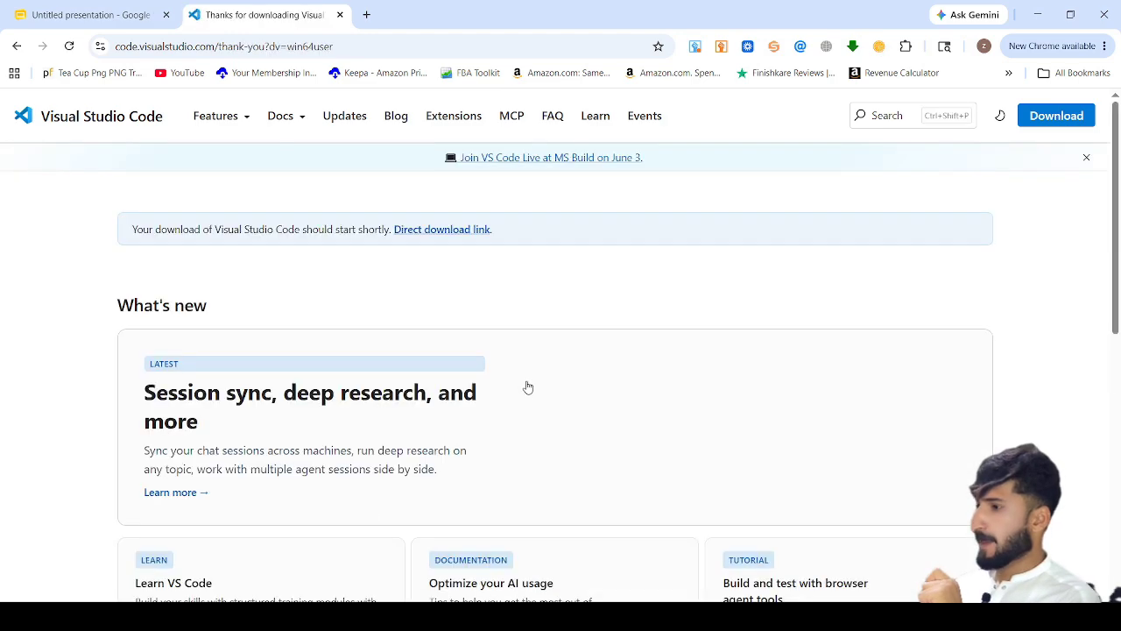
scroll(528, 388, "down", 7)
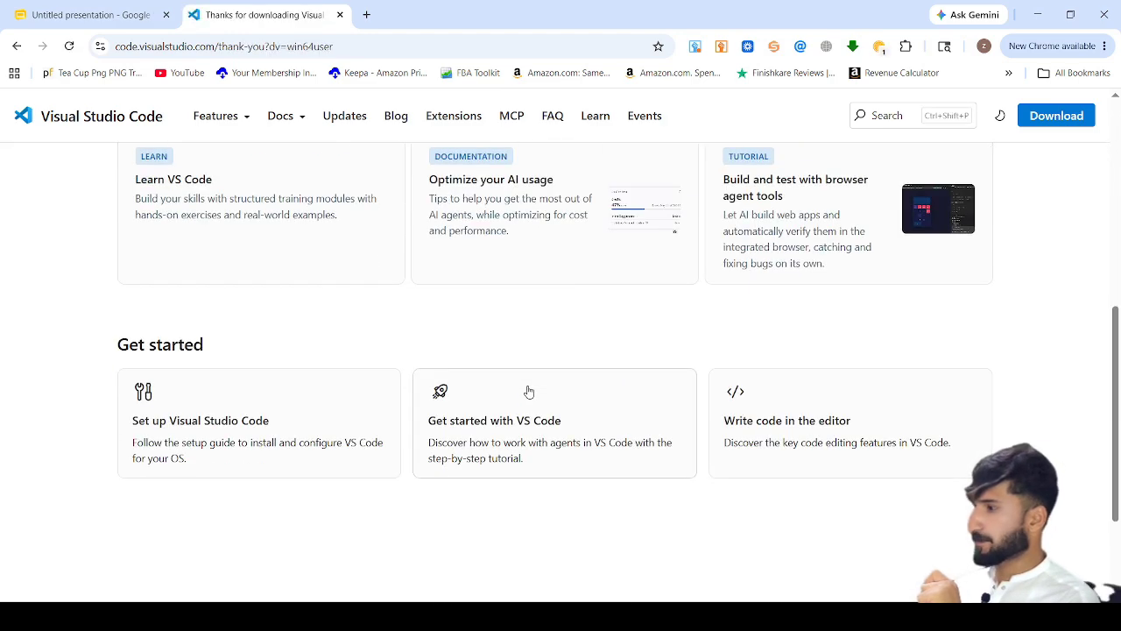
scroll(528, 389, "up", 2)
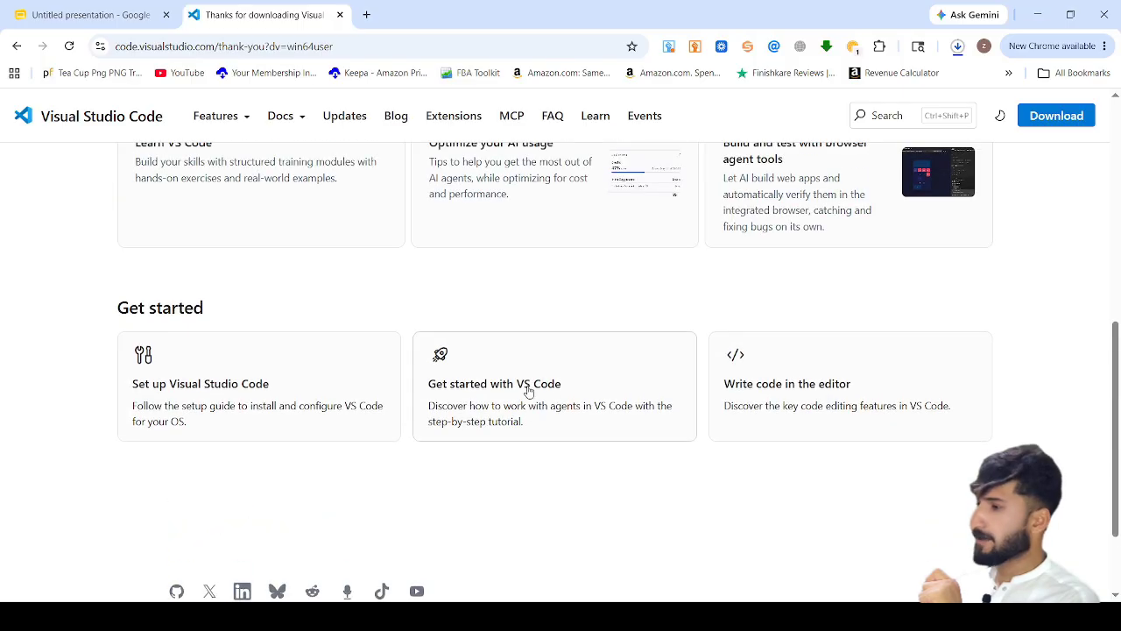
scroll(528, 390, "up", 1)
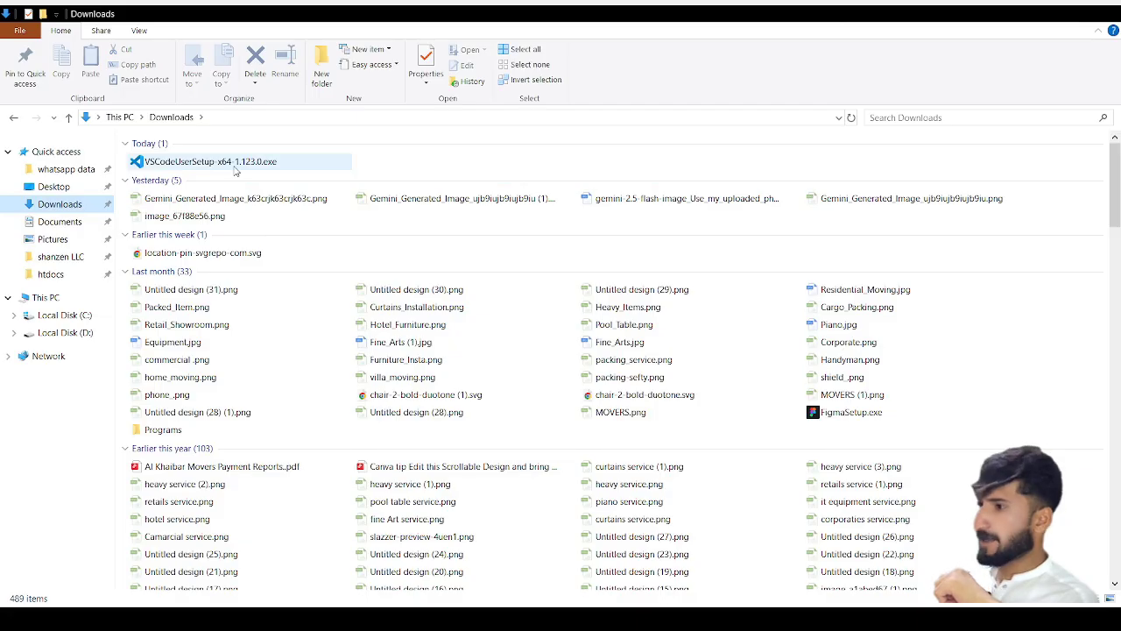
- Switch to File Explorer and run VSCodeUserSetup-x64-1.123.0.exe from the Downloads folder
double_click(234, 166)
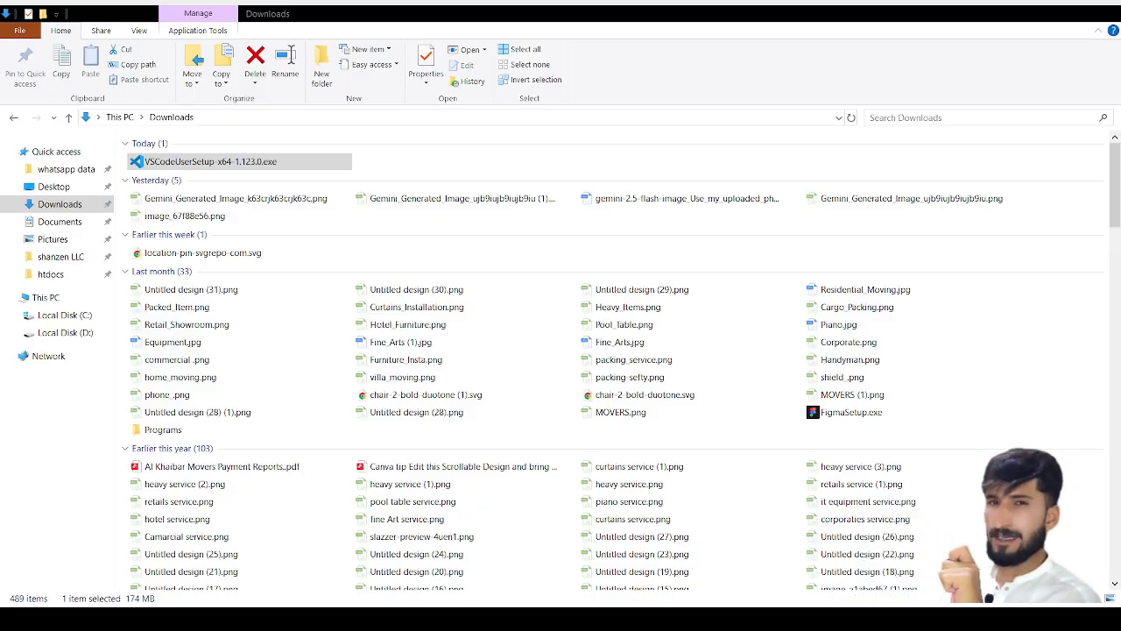
left_click(706, 275)
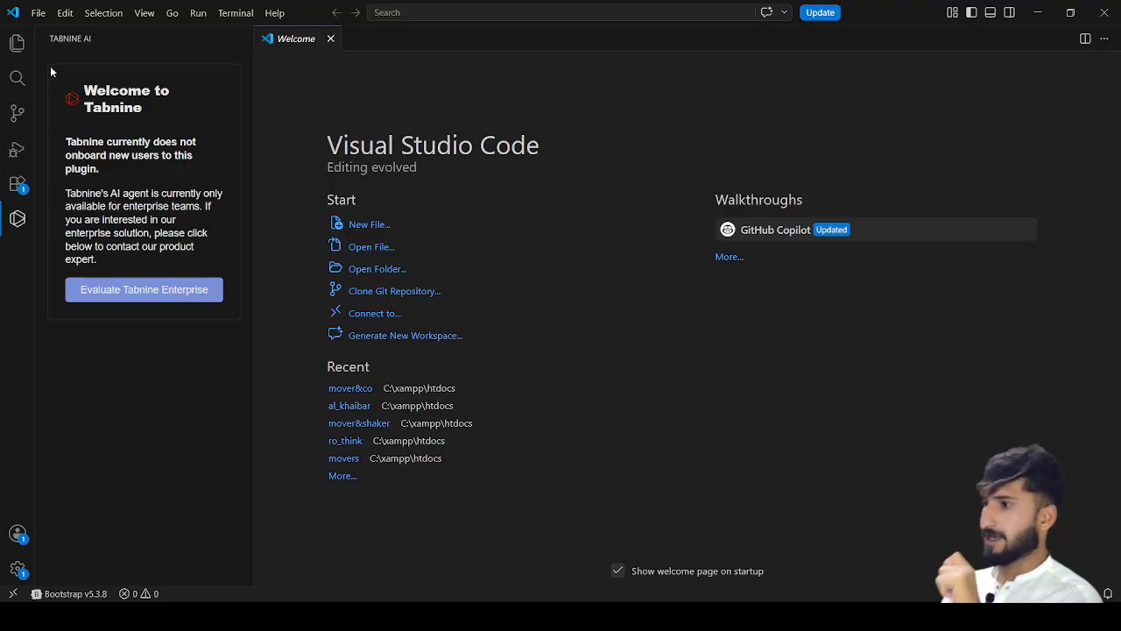
- In Visual Studio Code, search the extension marketplace for "live servier" and open the Live Server extension's page
left_click(21, 186)
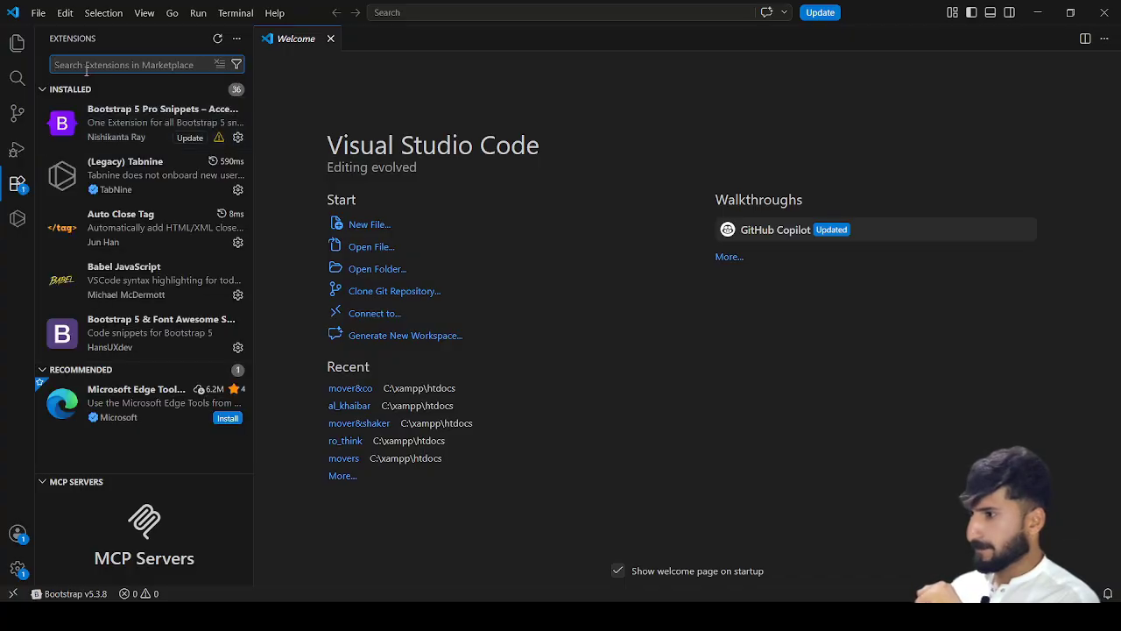
type("liv")
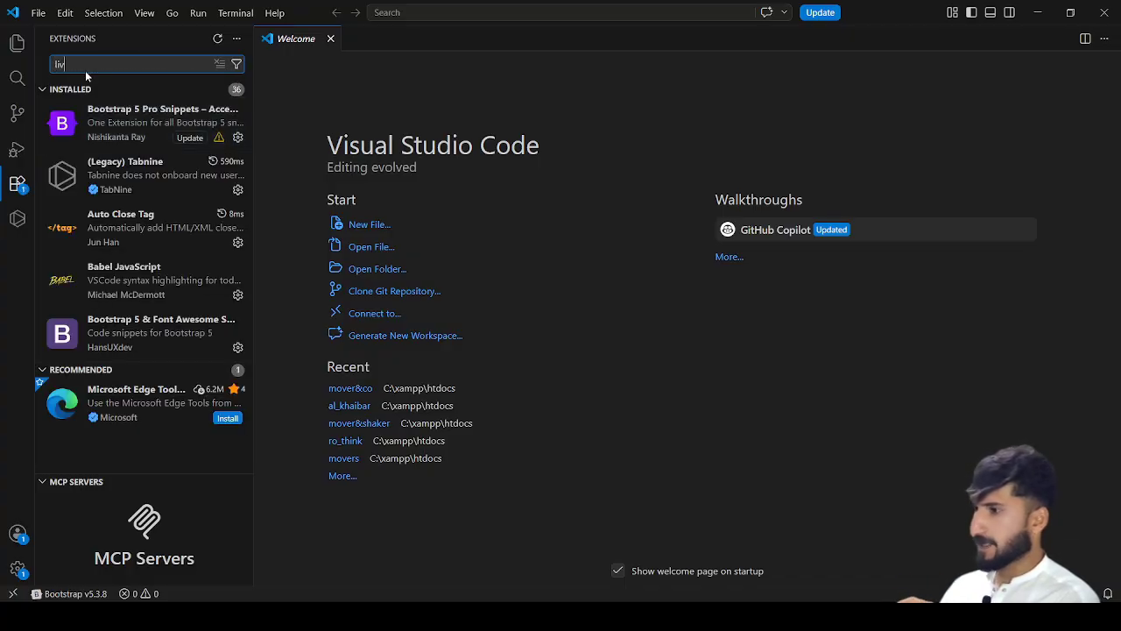
type("e ")
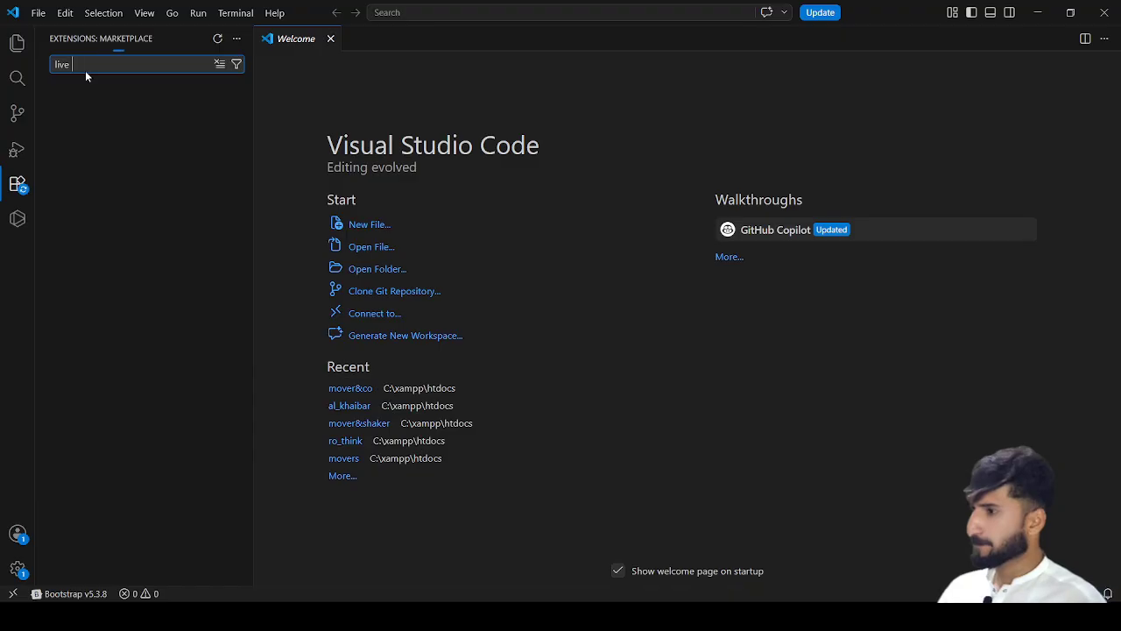
type("servier")
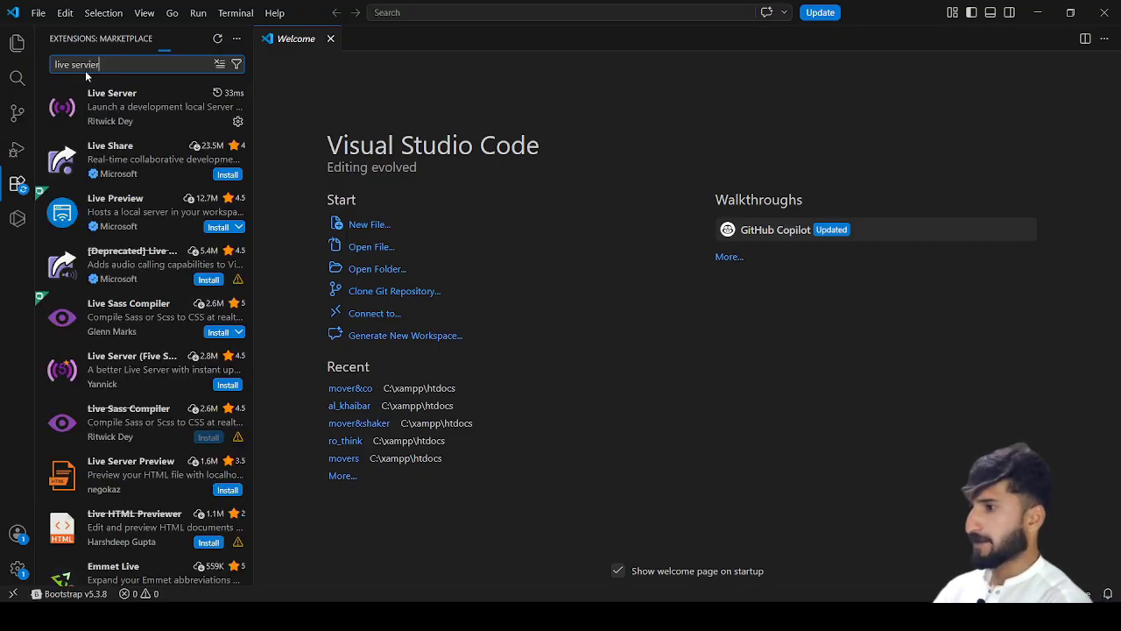
left_click(110, 116)
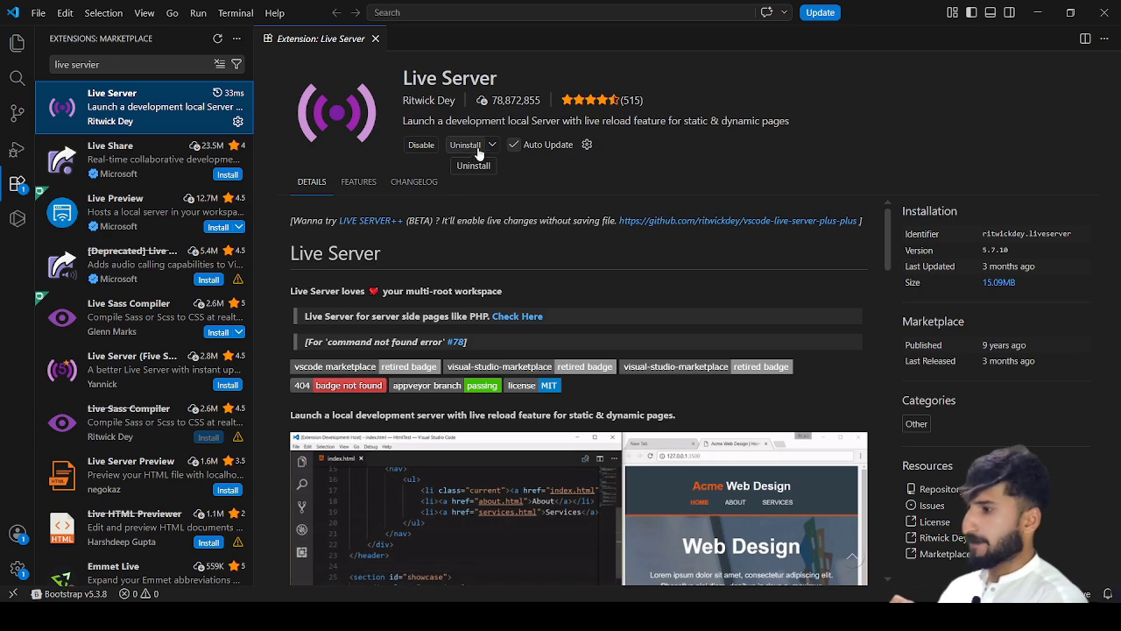
- Examine the Live Server extension's details, including the live reload demo and the instructions for starting and stopping the server
scroll(642, 307, "down", 5)
scroll(642, 307, "up", 2)
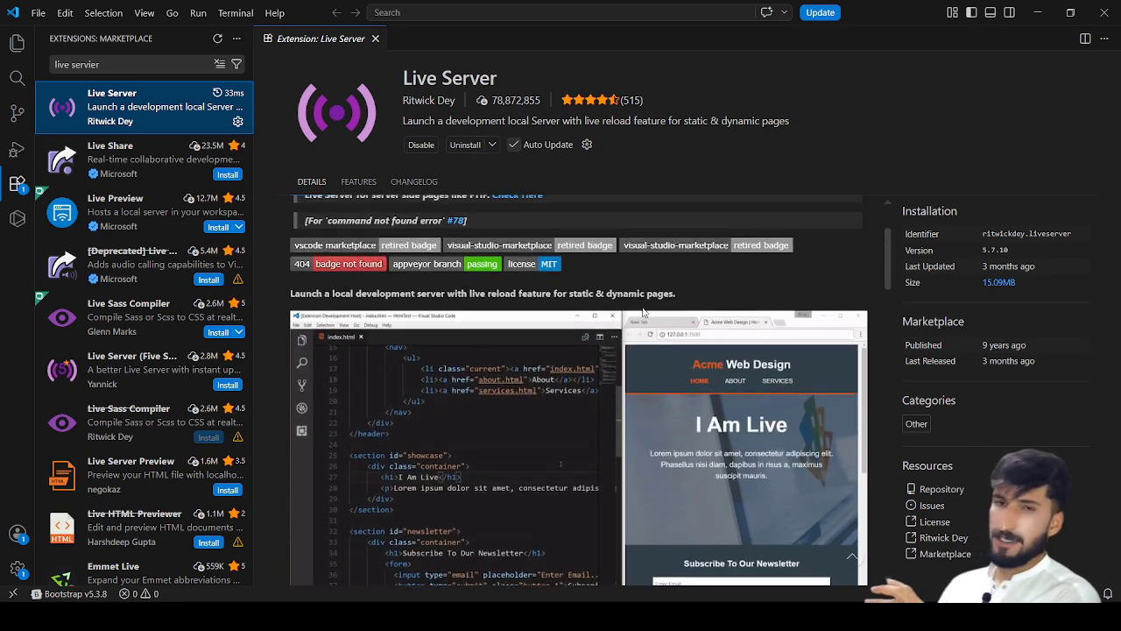
scroll(642, 306, "up", 3)
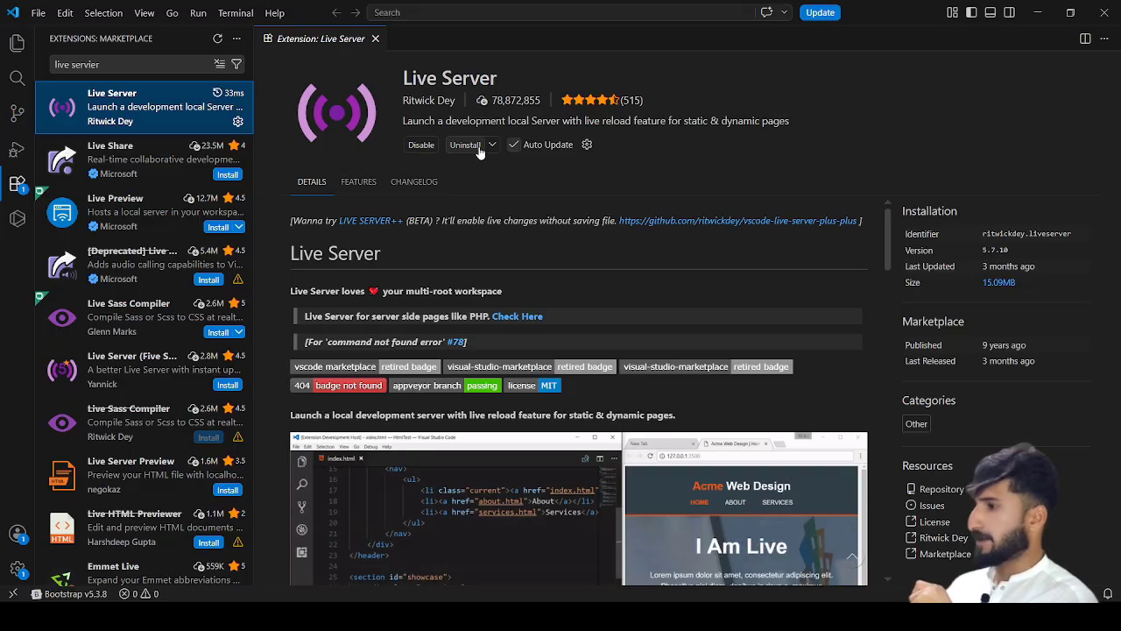
scroll(531, 254, "down", 2)
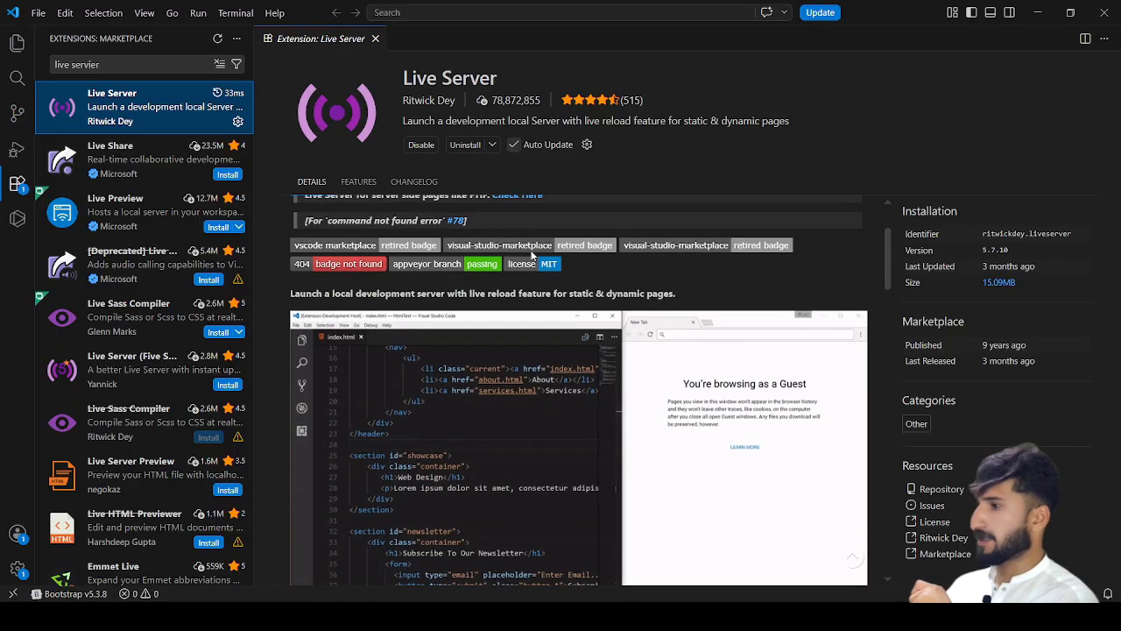
scroll(532, 254, "down", 2)
scroll(603, 308, "up", 2)
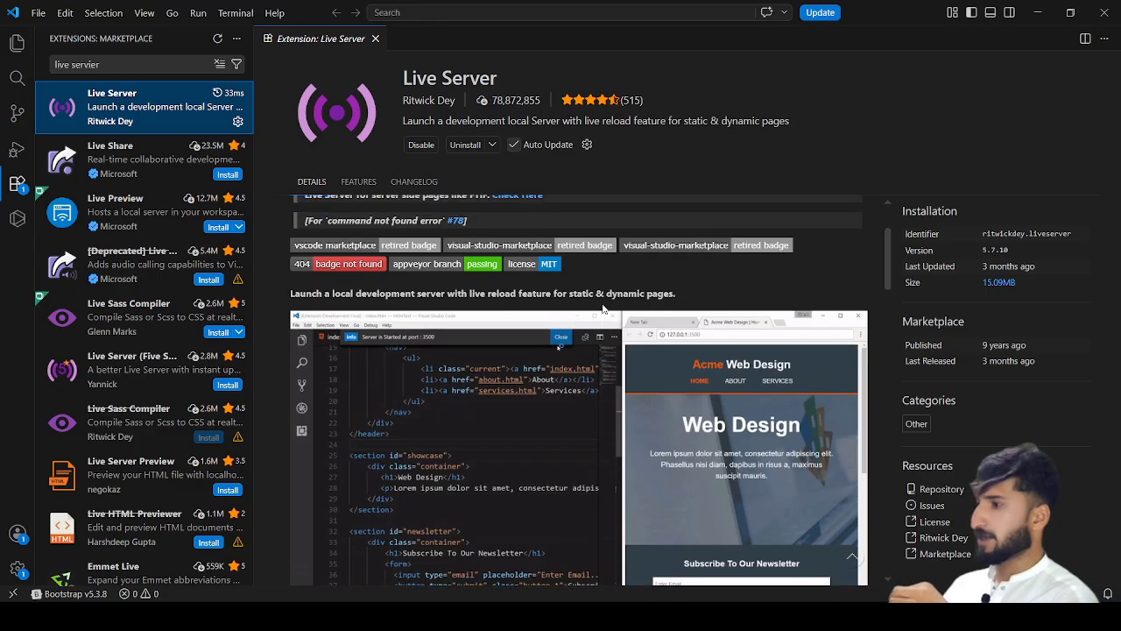
scroll(603, 308, "down", 2)
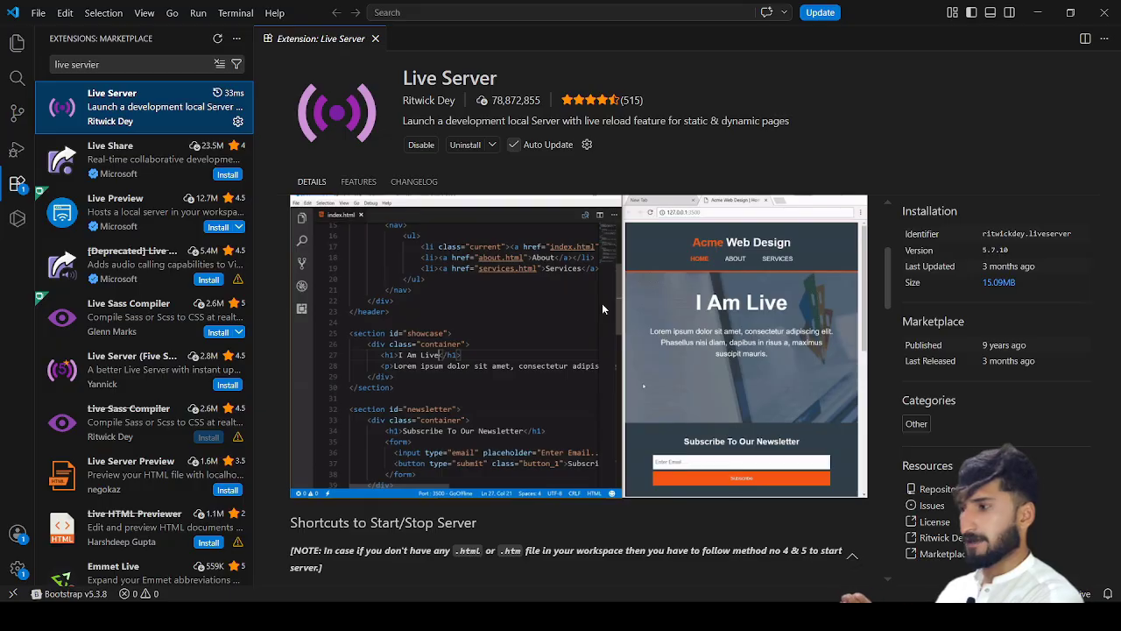
scroll(603, 308, "down", 2)
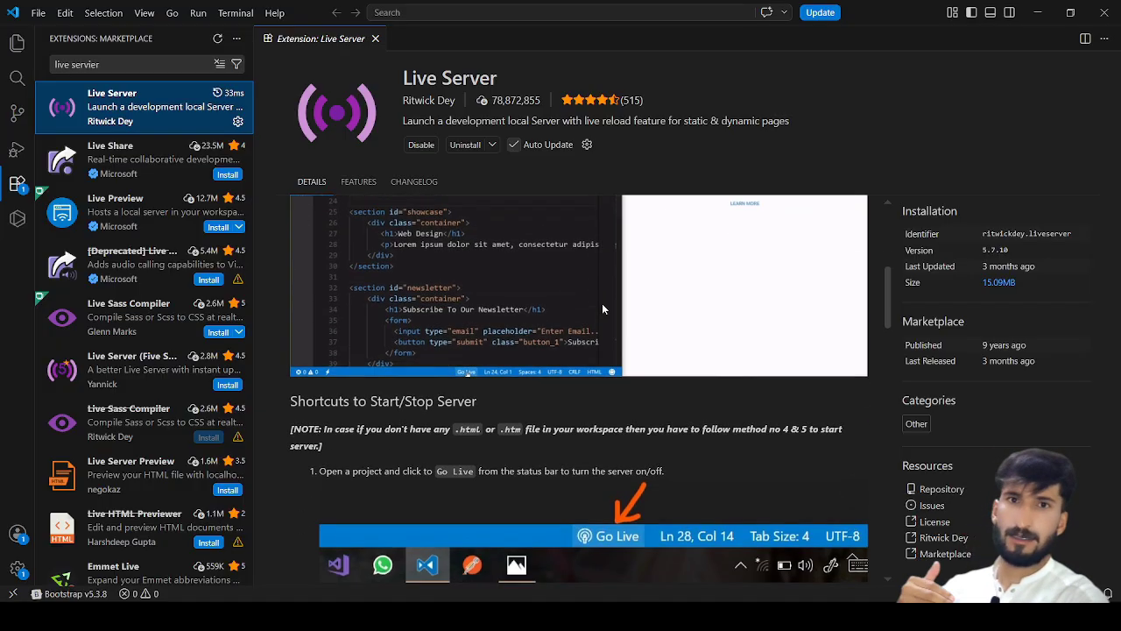
scroll(602, 308, "down", 1)
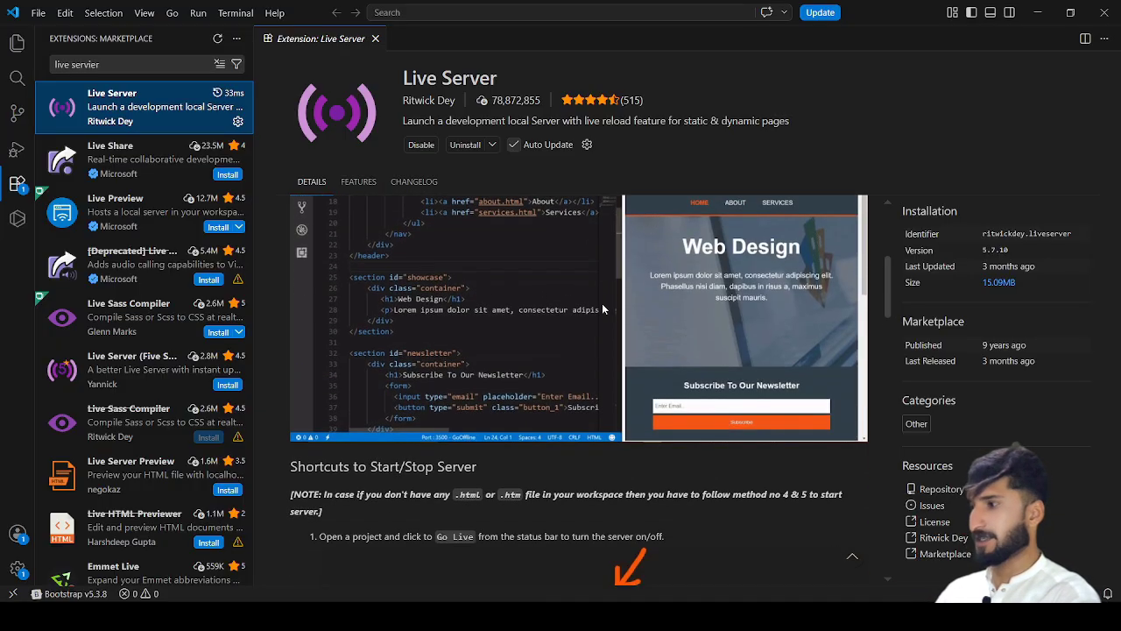
scroll(602, 308, "down", 5)
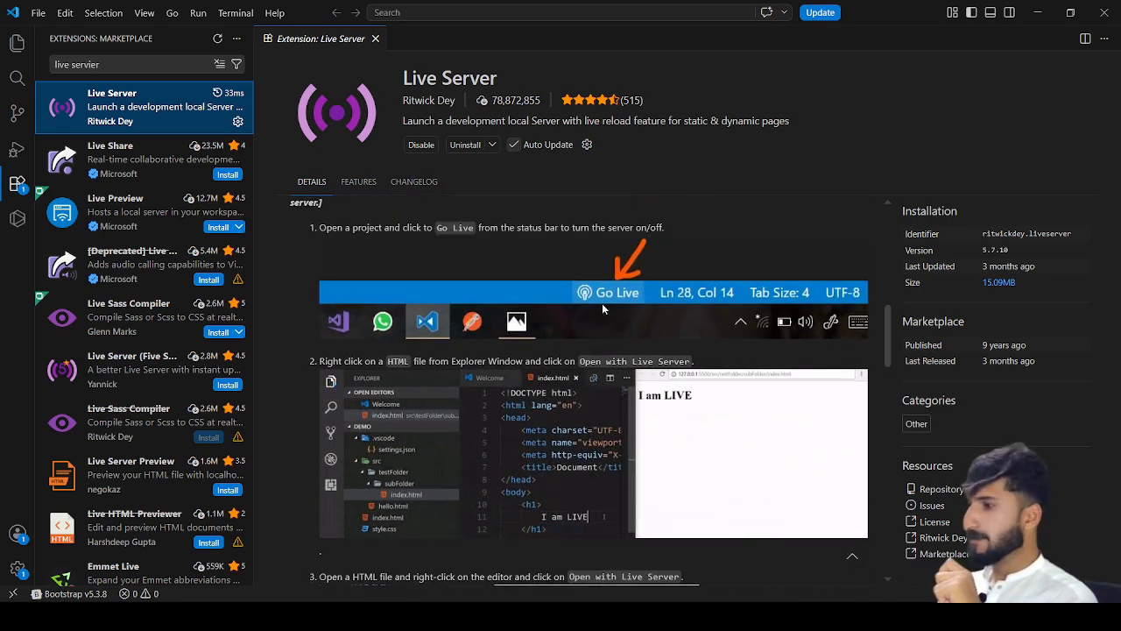
scroll(601, 303, "down", 2)
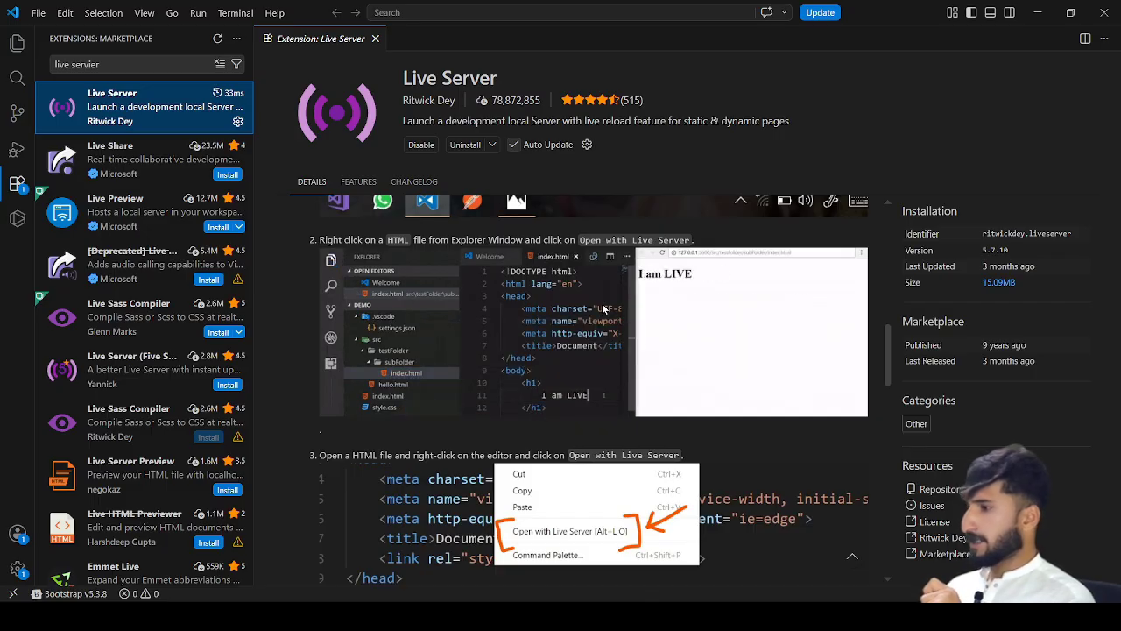
scroll(601, 308, "down", 2)
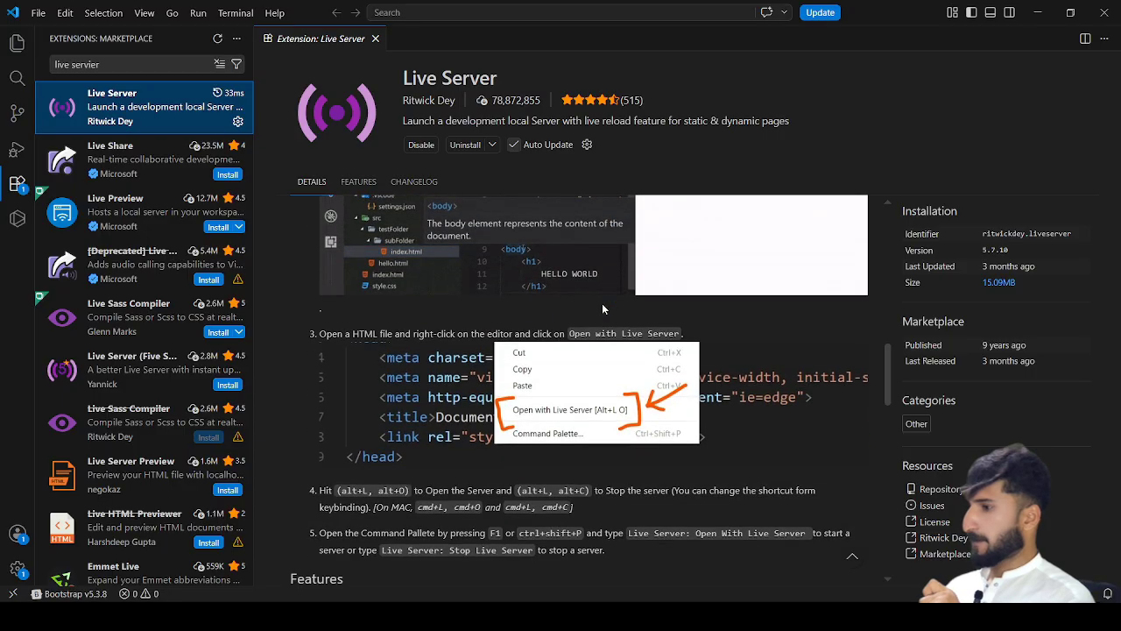
scroll(602, 309, "up", 2)
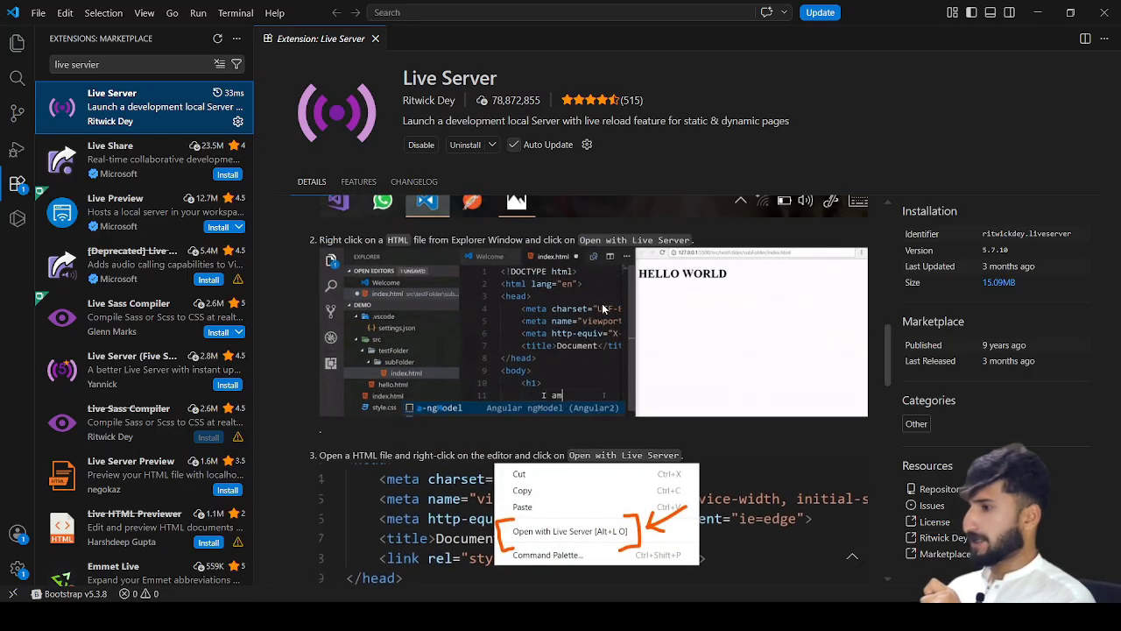
scroll(602, 308, "up", 2)
scroll(602, 308, "down", 2)
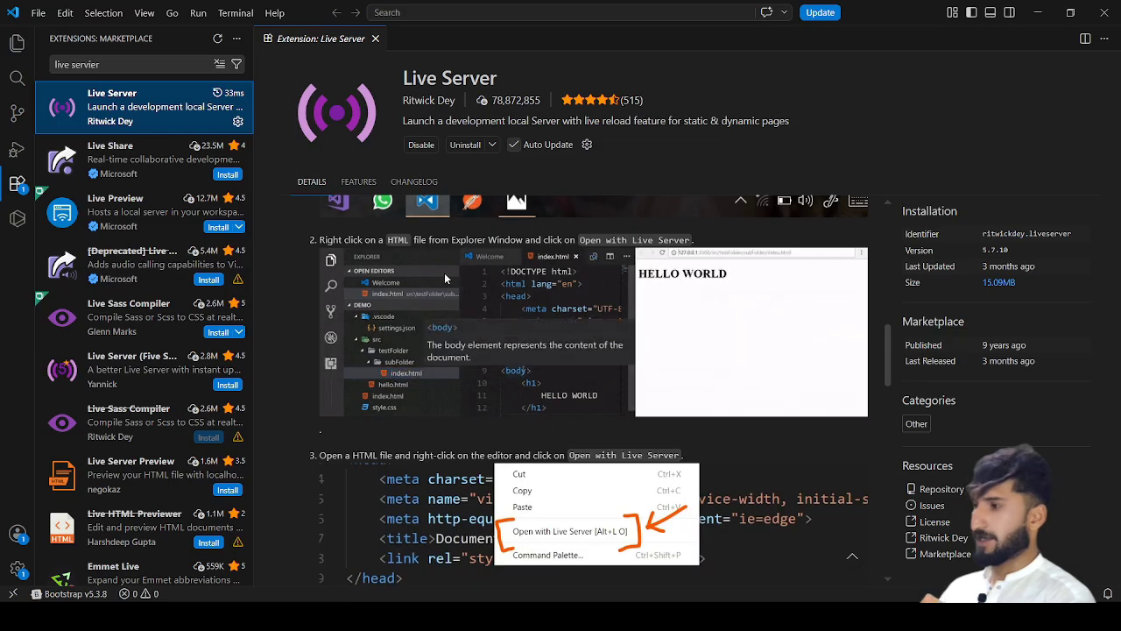
- Search the extension marketplace for "prettier" and open the Prettier - Code formatter extension's page
left_click(128, 63)
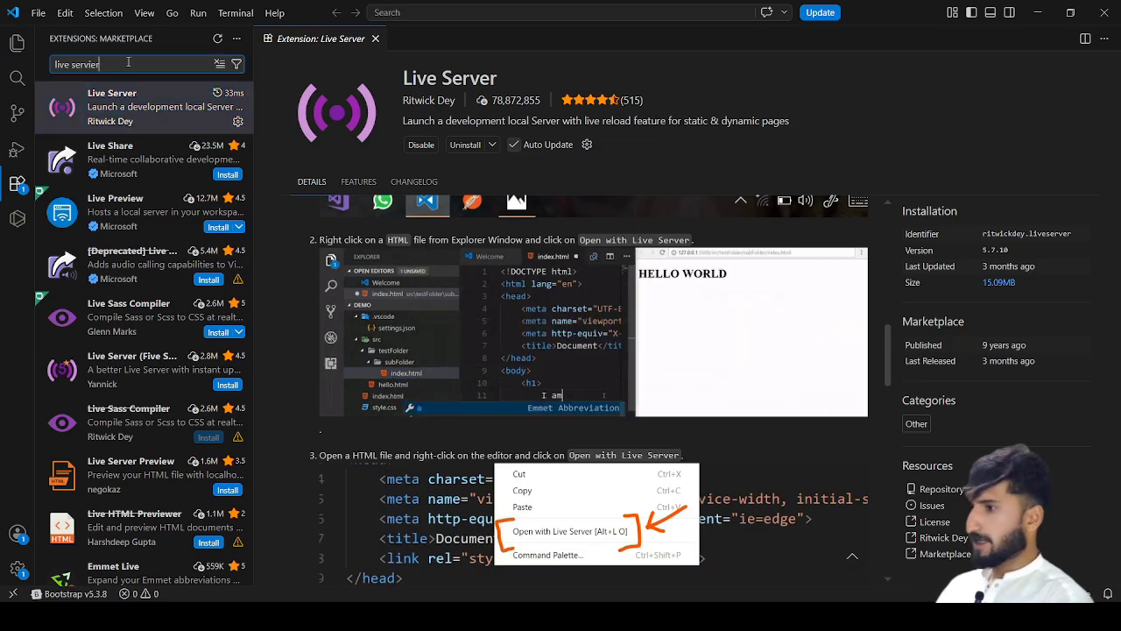
triple_click(128, 63)
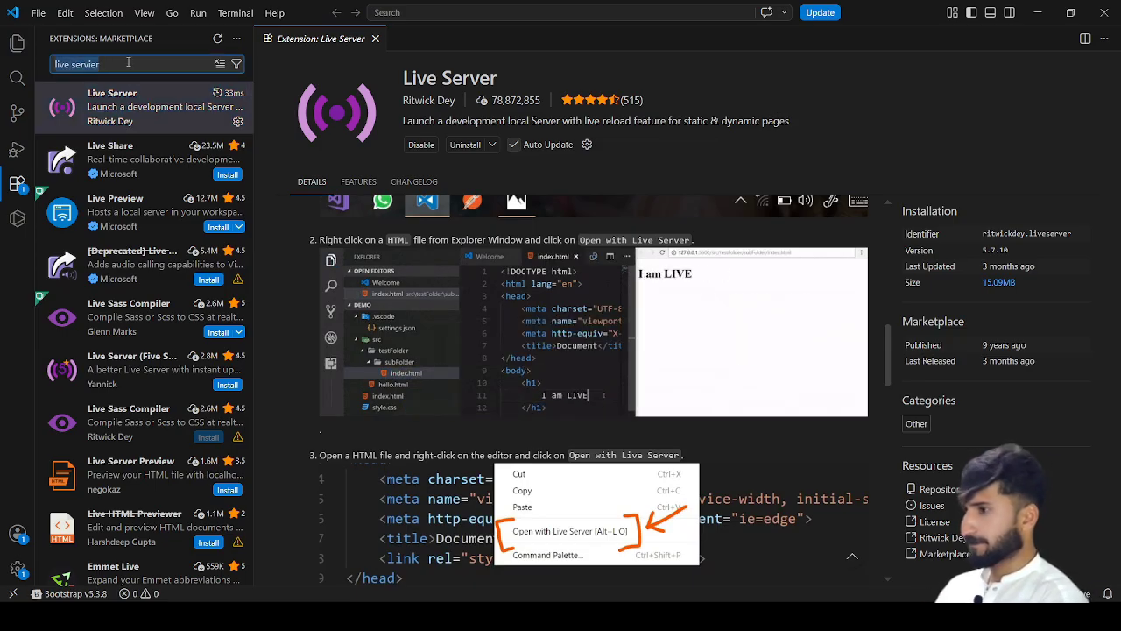
type("pr")
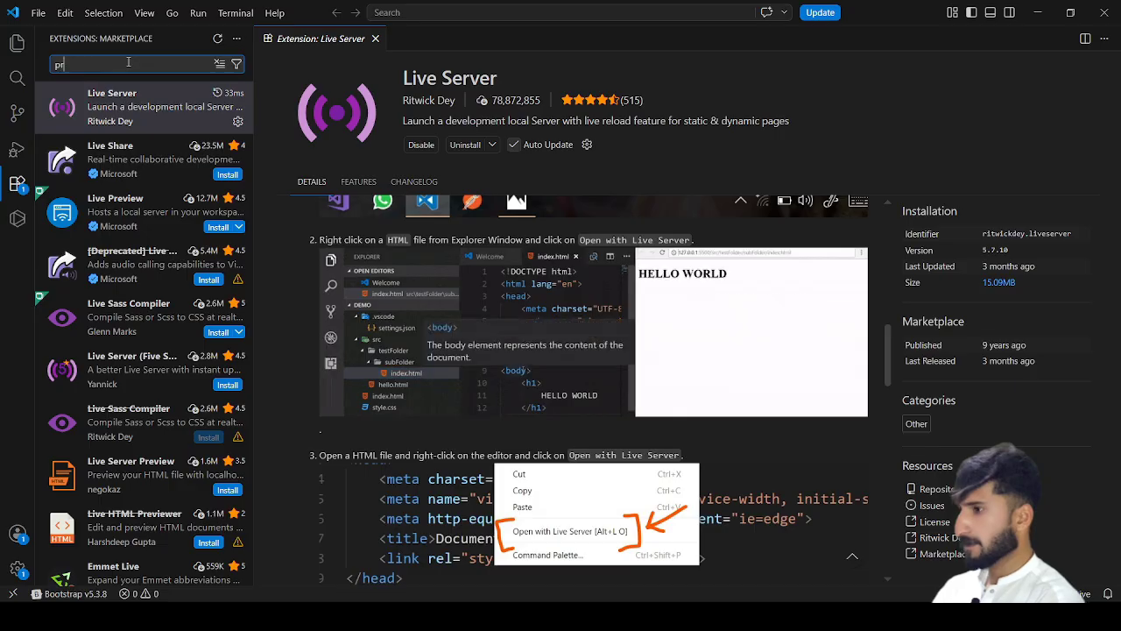
type("etti")
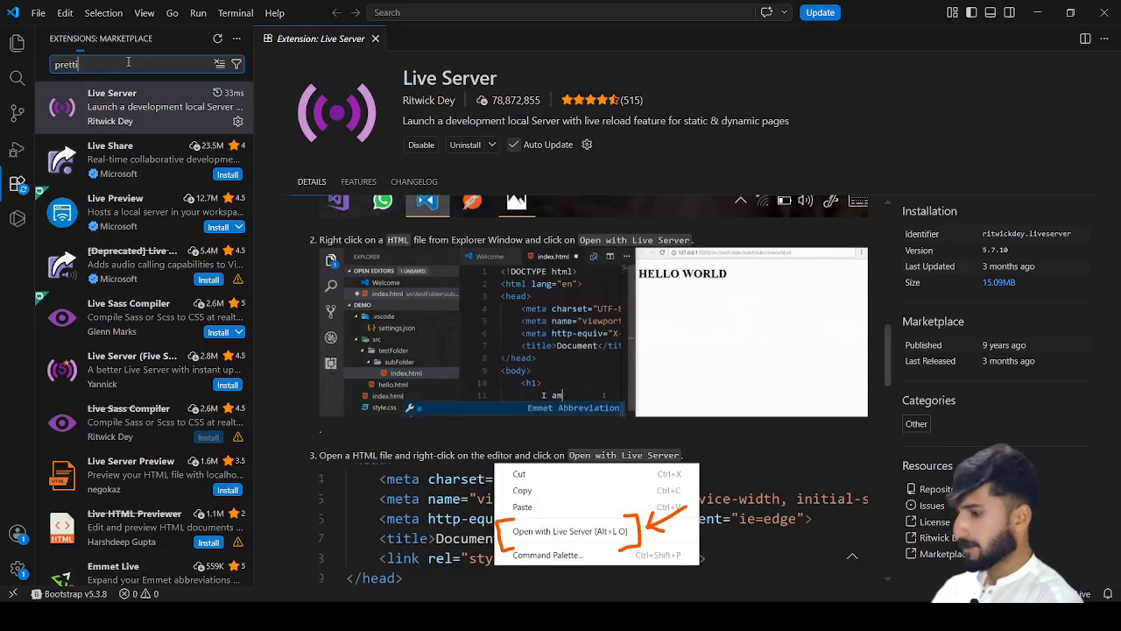
type("er")
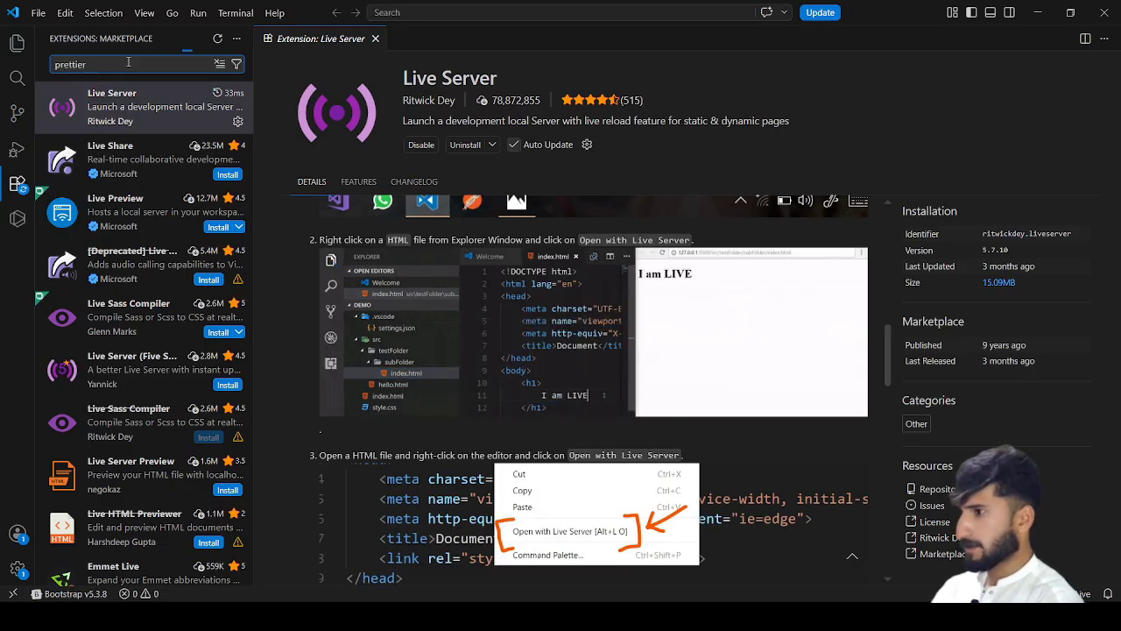
left_click(234, 172)
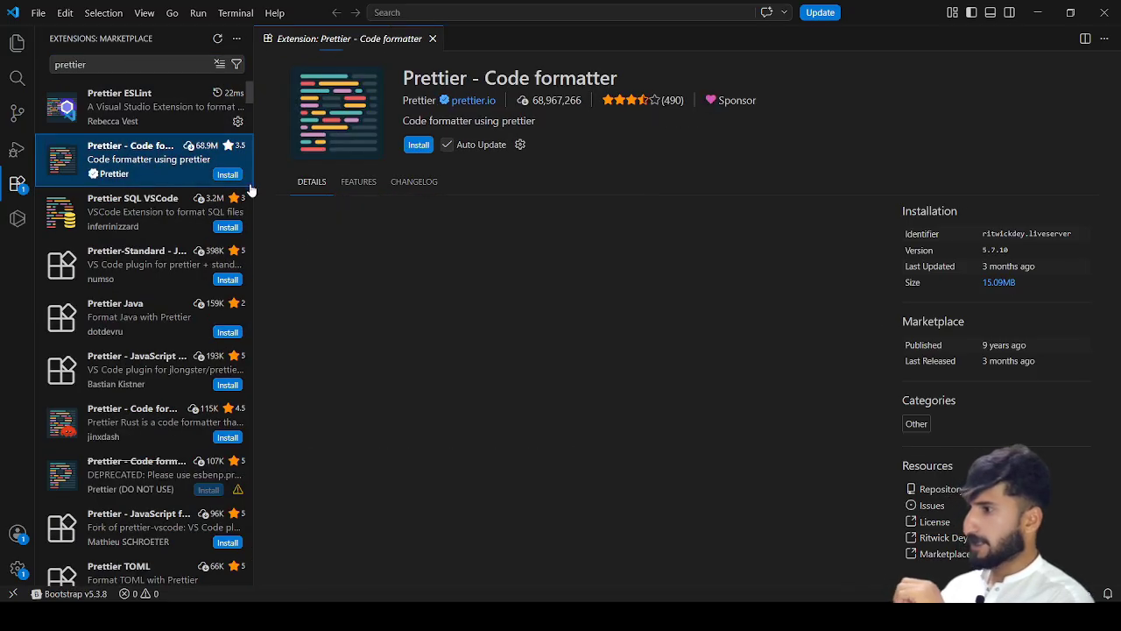
- Install the Prettier - Code formatter extension and trust its publisher
left_click(418, 145)
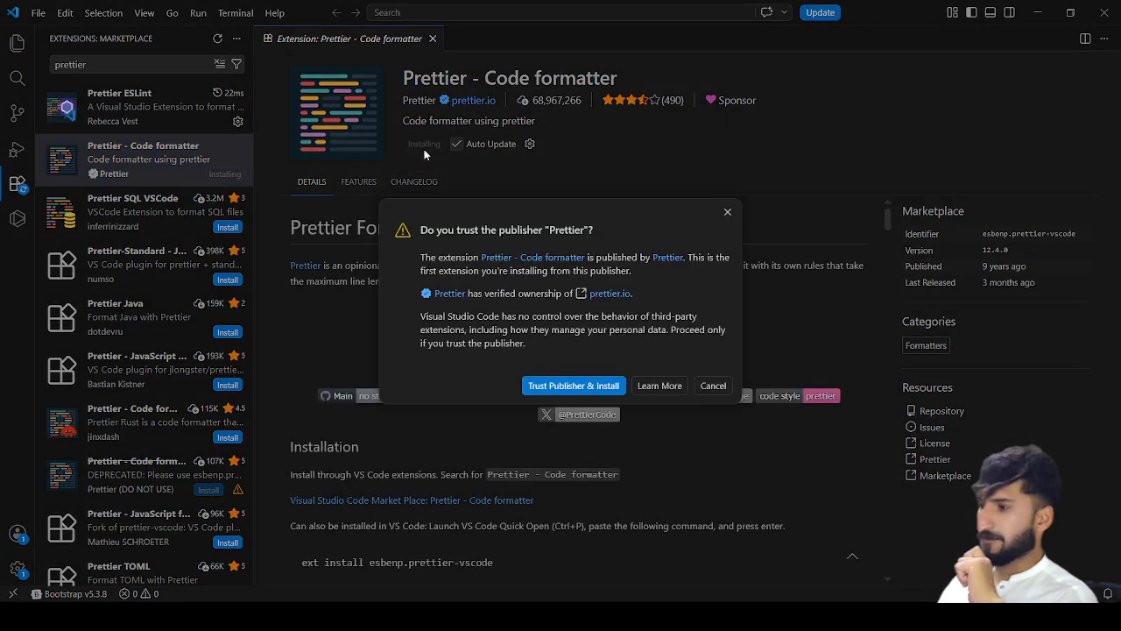
left_click(570, 386)
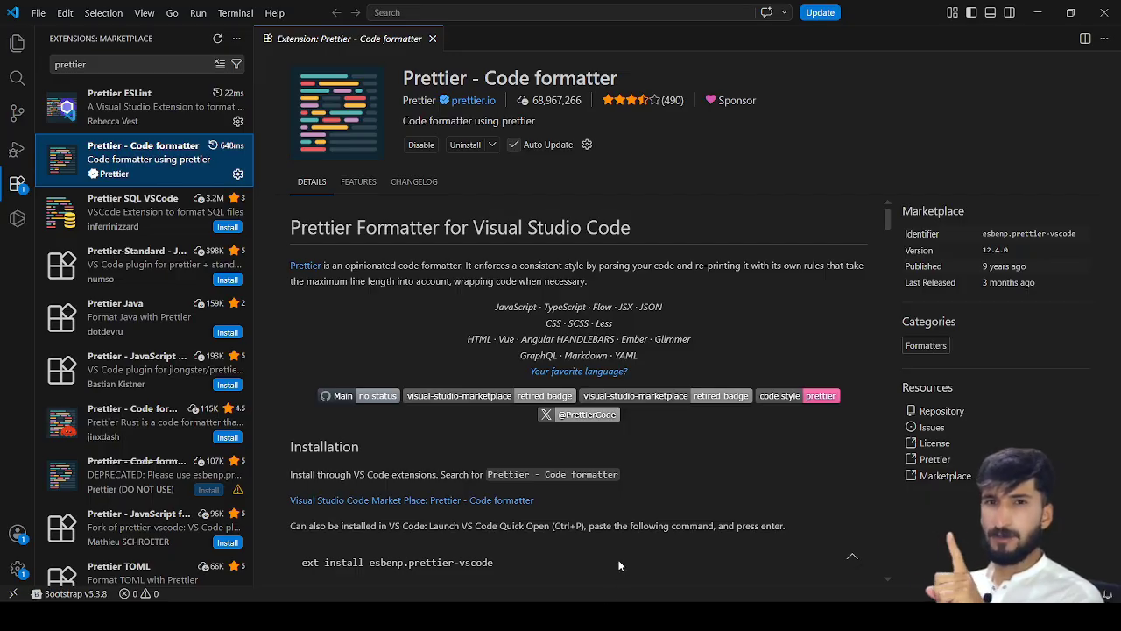
key("alt+Tab")
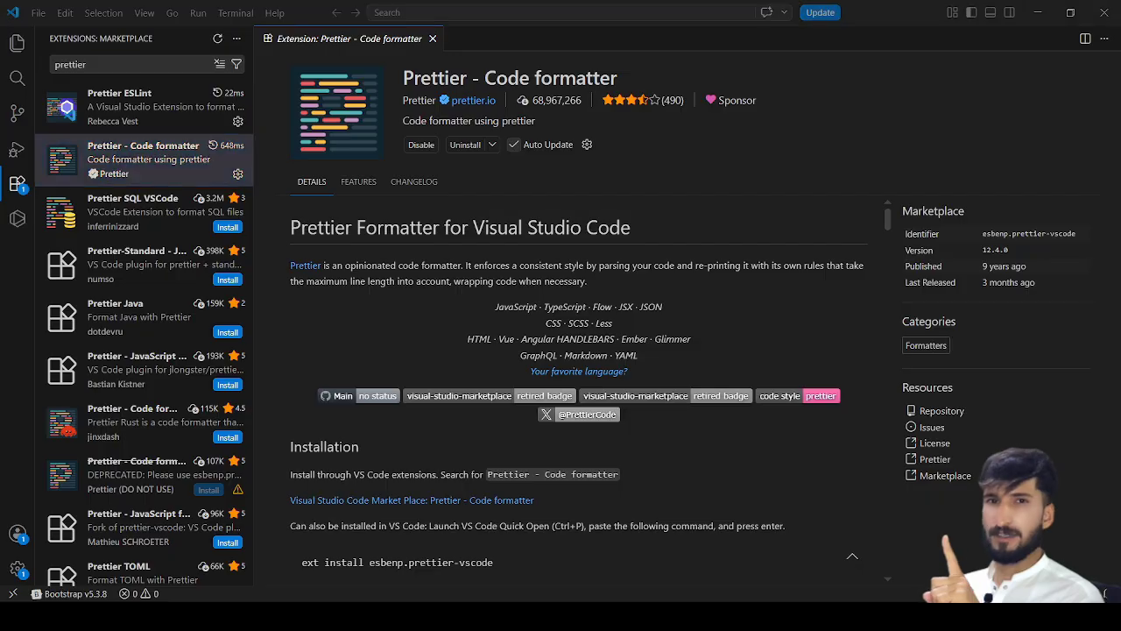